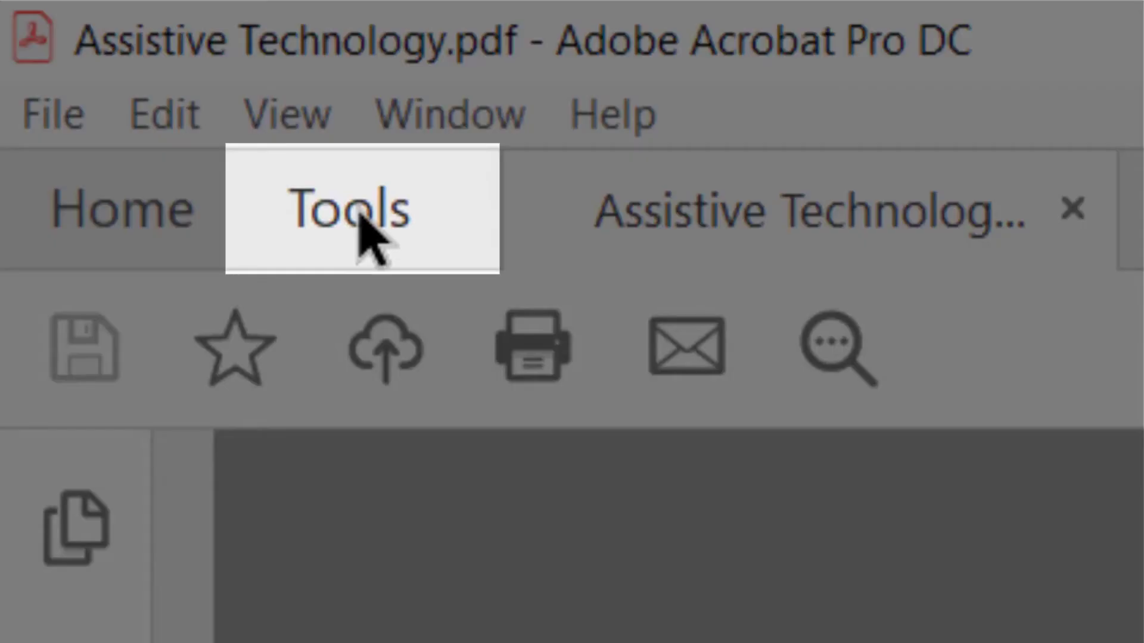
Add the Accessibility tool set from the Tools collection.
left_click(362, 219)
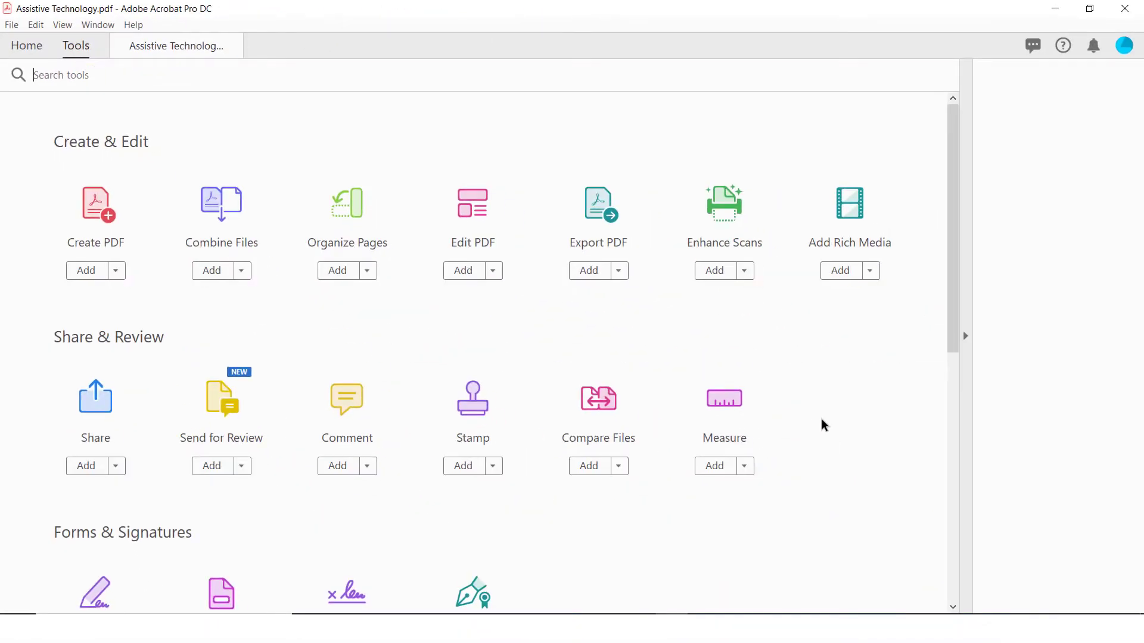
scroll(822, 425, "down", 1)
scroll(823, 425, "down", 1)
scroll(822, 424, "down", 2)
scroll(822, 425, "down", 5)
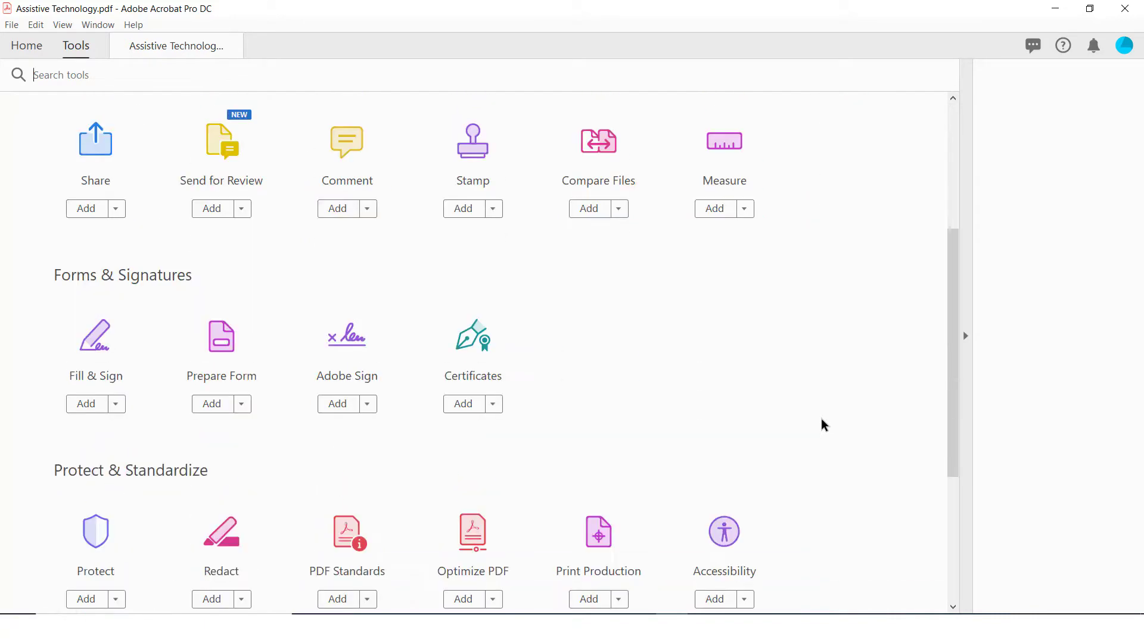
scroll(822, 424, "down", 5)
scroll(822, 424, "down", 2)
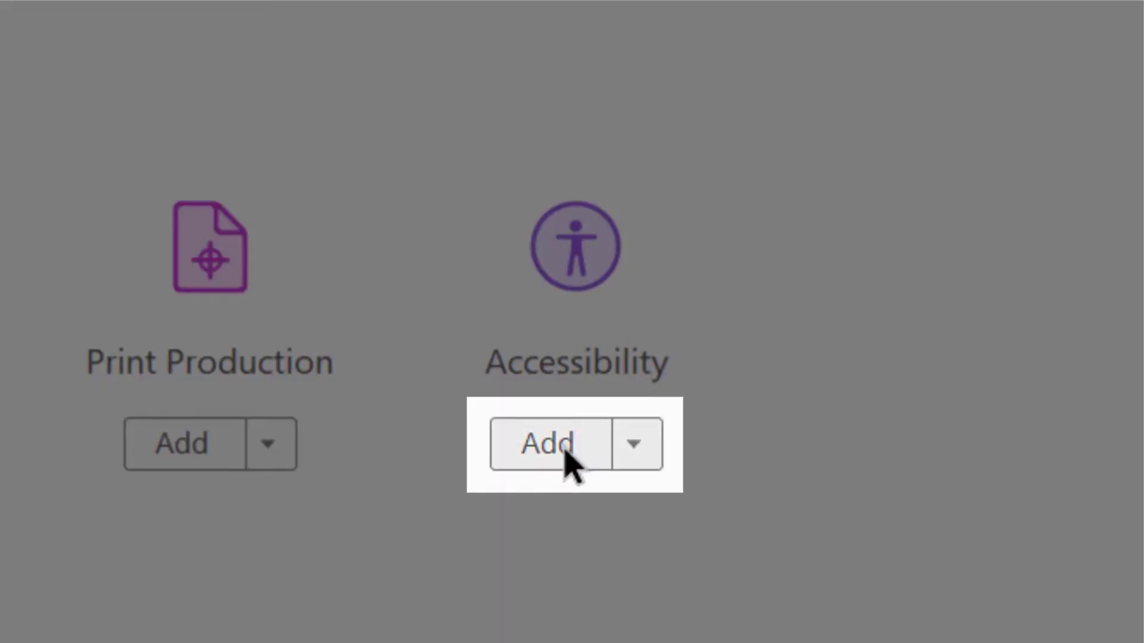
left_click(564, 449)
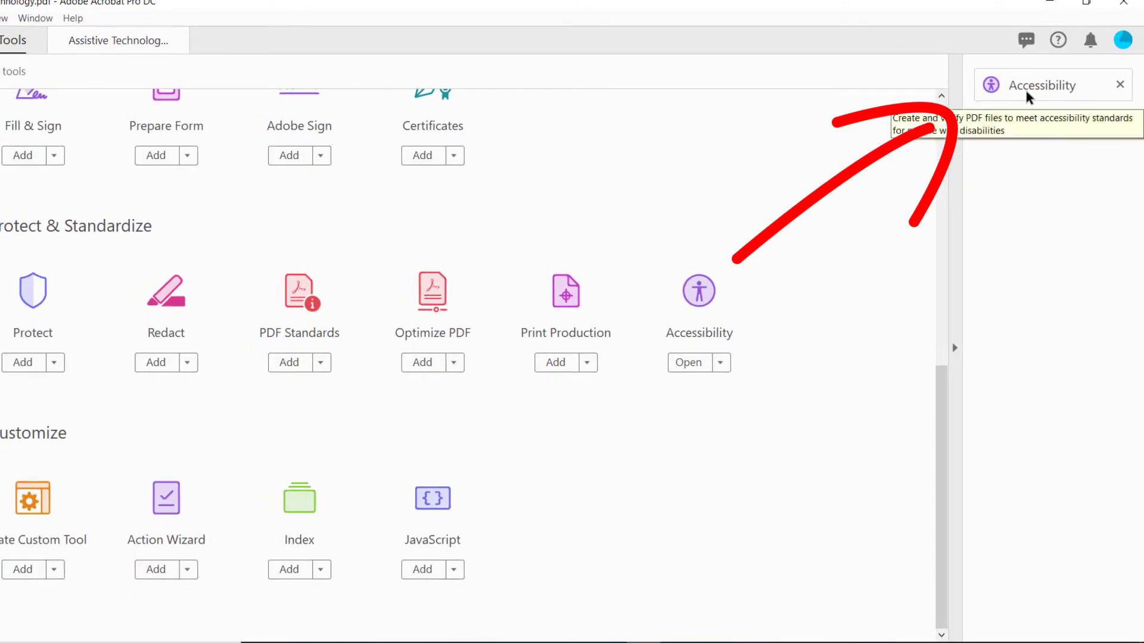
mouse_move(1042, 85)
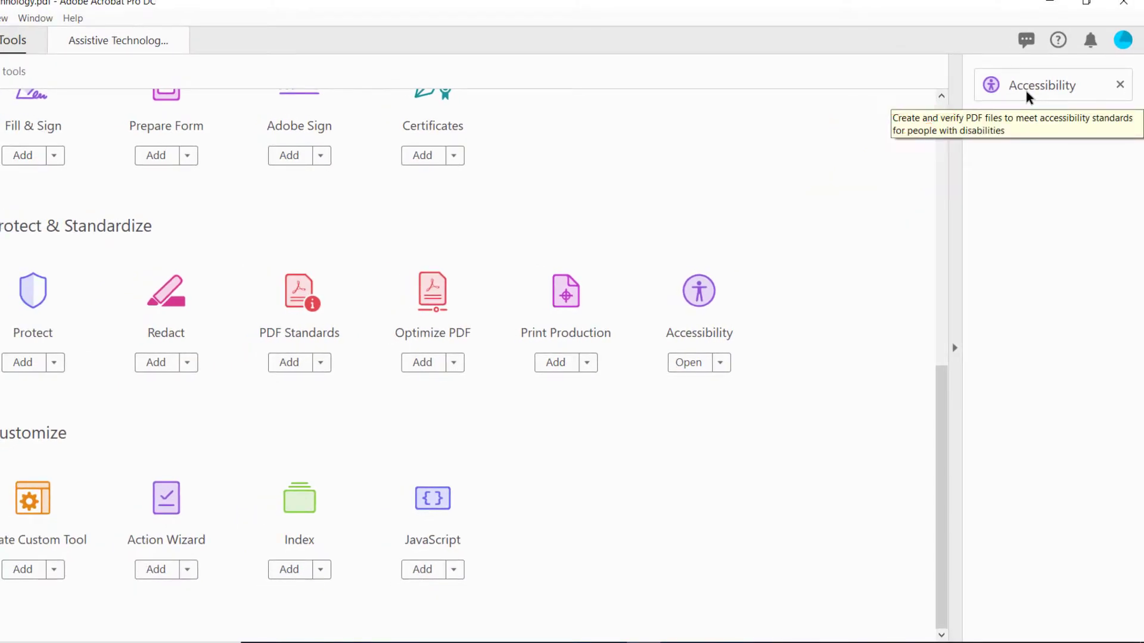
Run the Accessibility Full Check on the document, finding 3 Document and 1 Headings issues.
left_click(1026, 91)
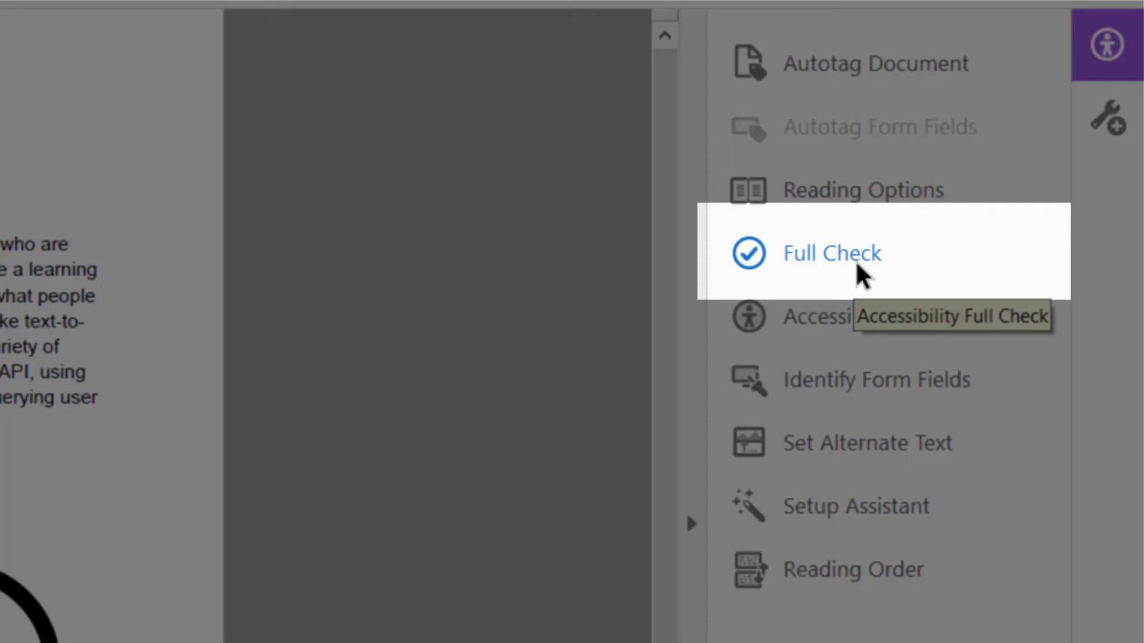
left_click(855, 260)
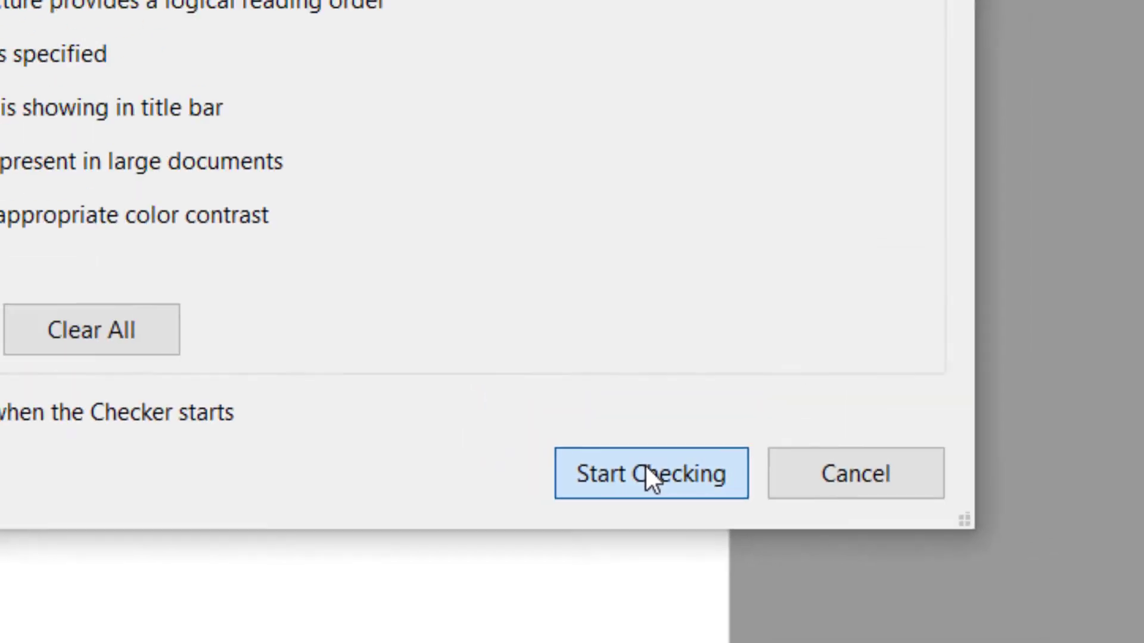
left_click(612, 391)
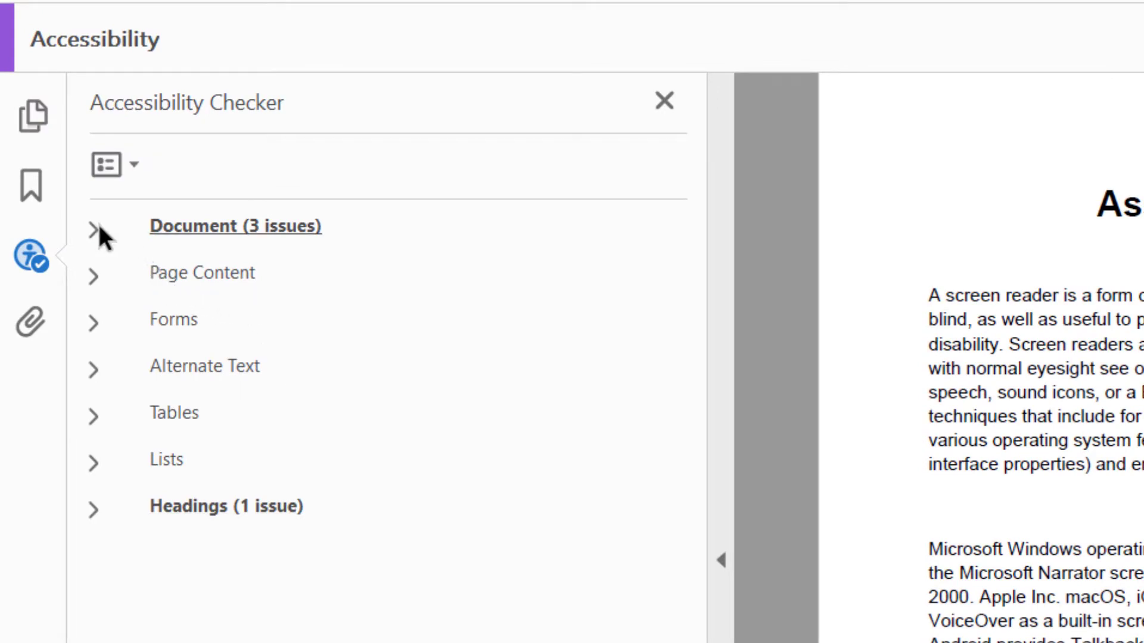
Expand the Document results in the checker and select Logical Reading Order.
left_click(97, 227)
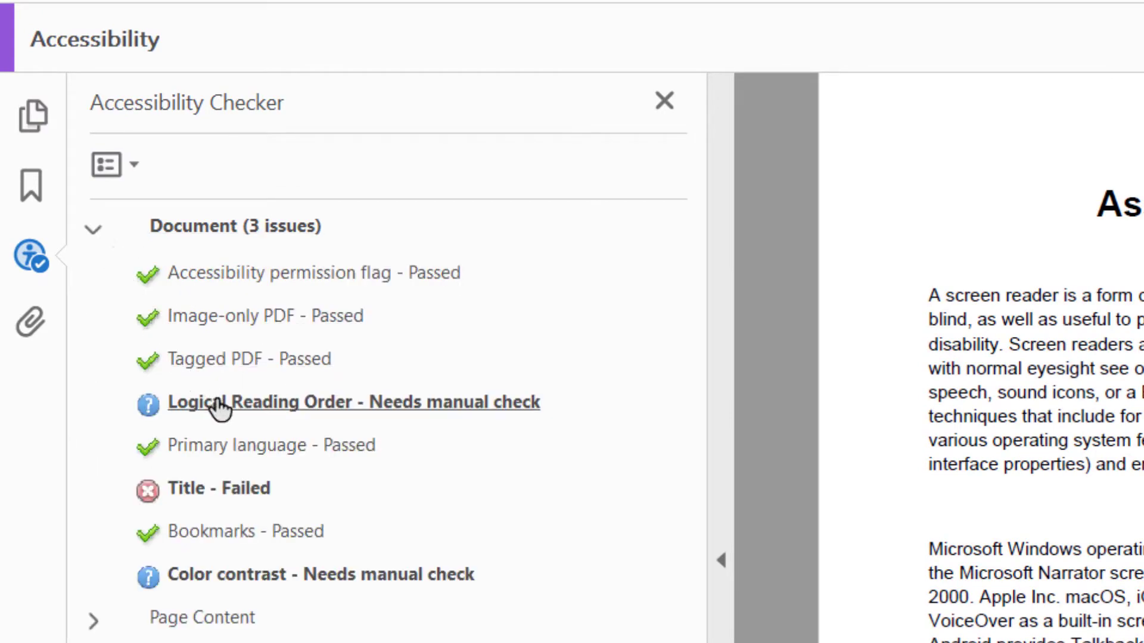
left_click(273, 424)
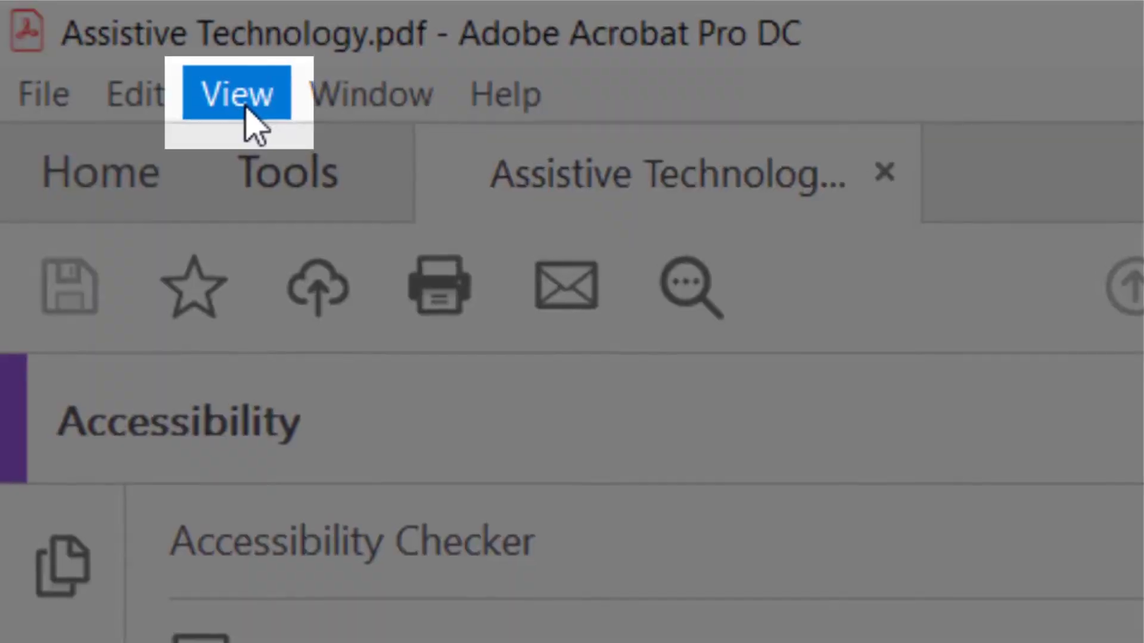
Verify the reading order with Read Out Loud, then mark Logical Reading Order as passed.
left_click(237, 94)
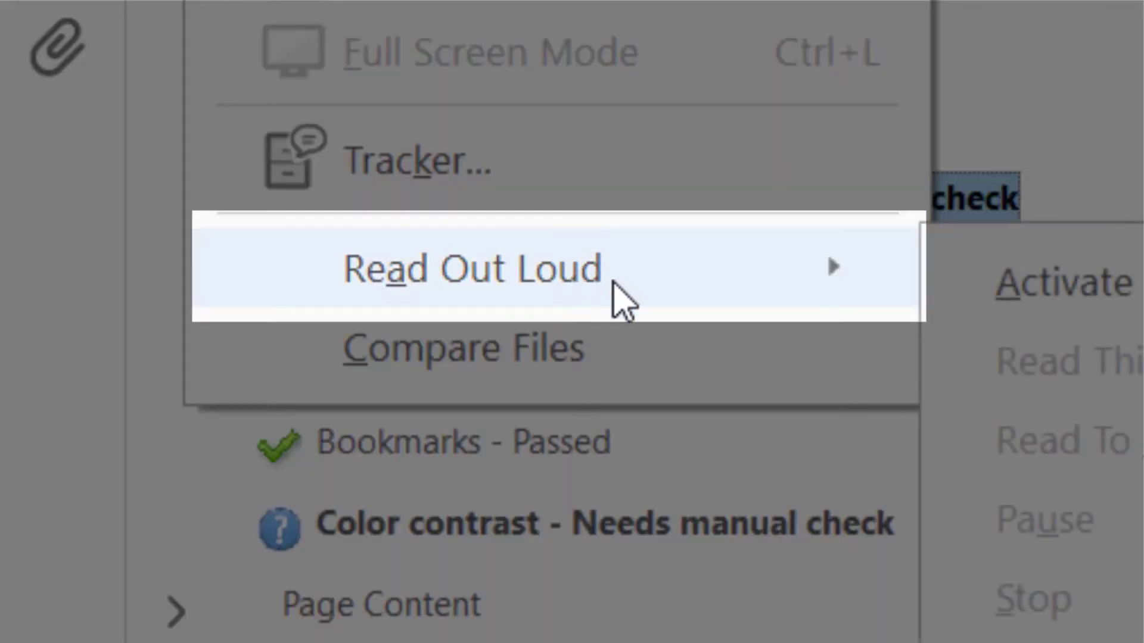
mouse_move(81, 255)
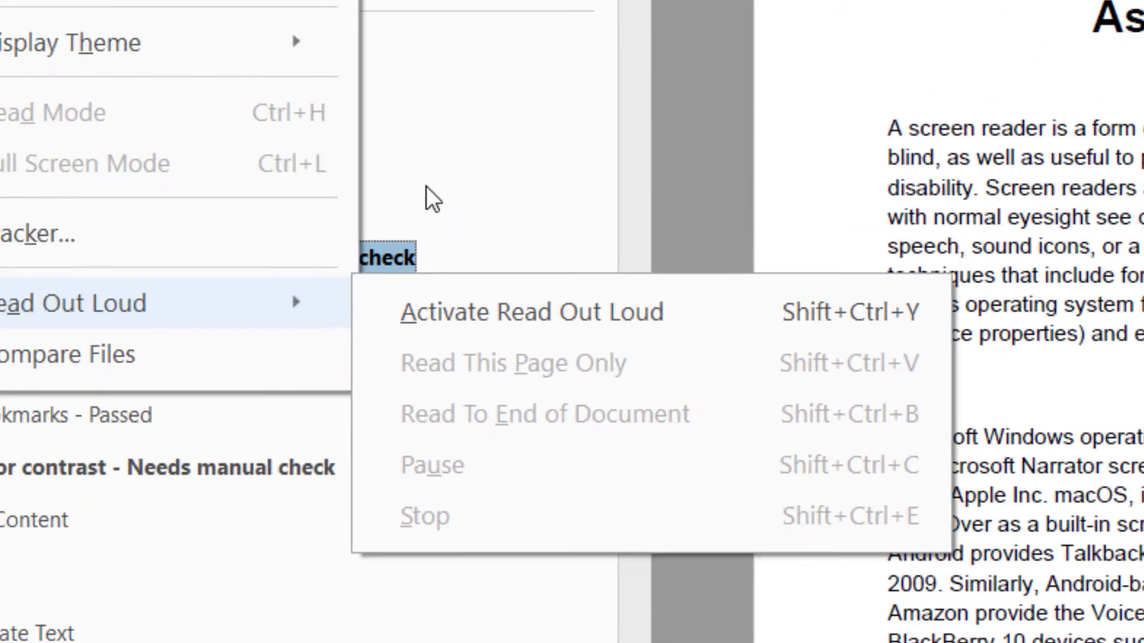
left_click(427, 199)
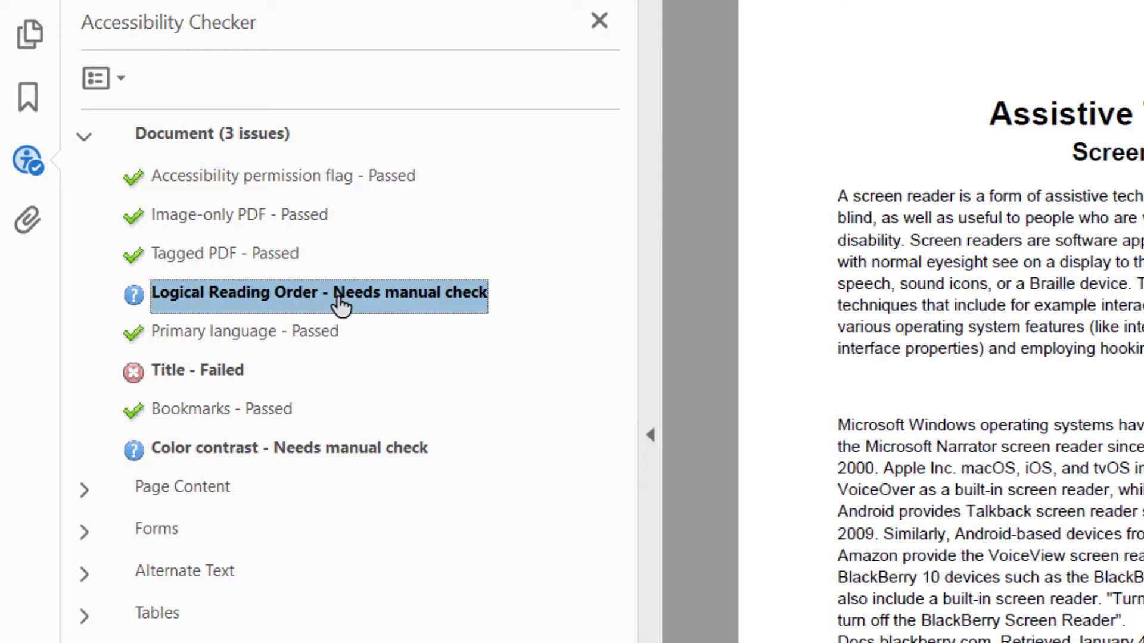
right_click(341, 304)
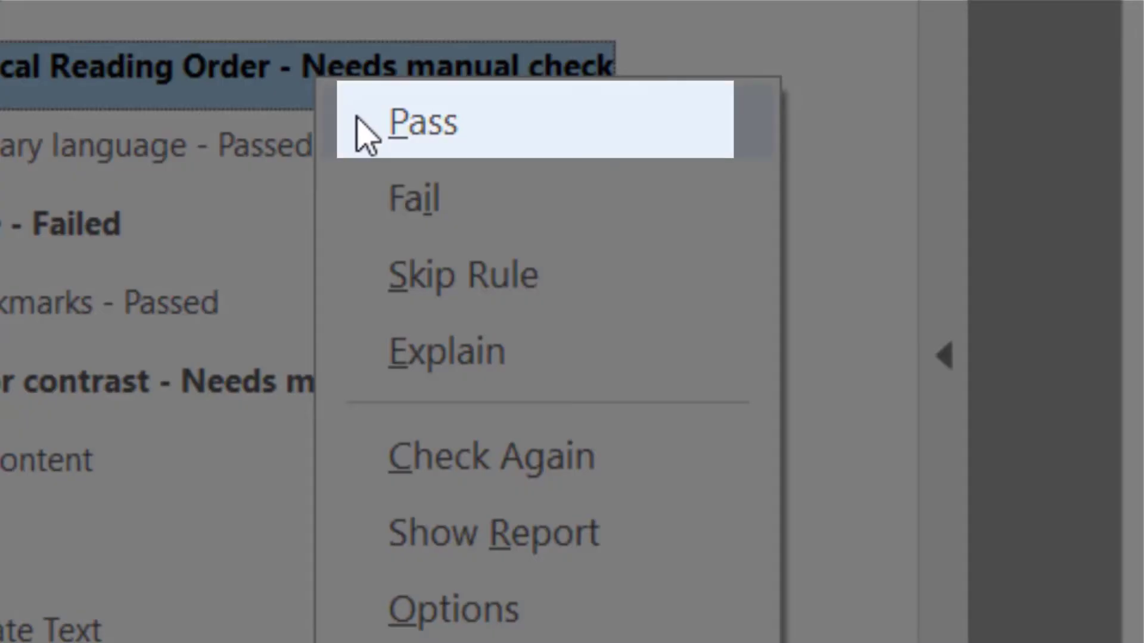
left_click(367, 134)
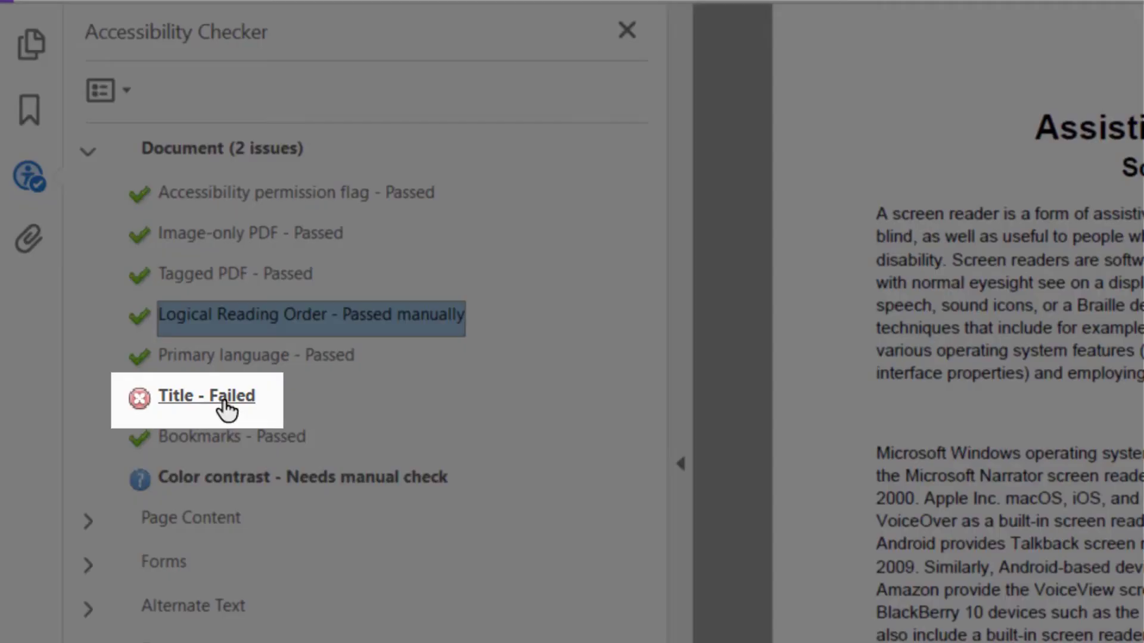
left_click(226, 410)
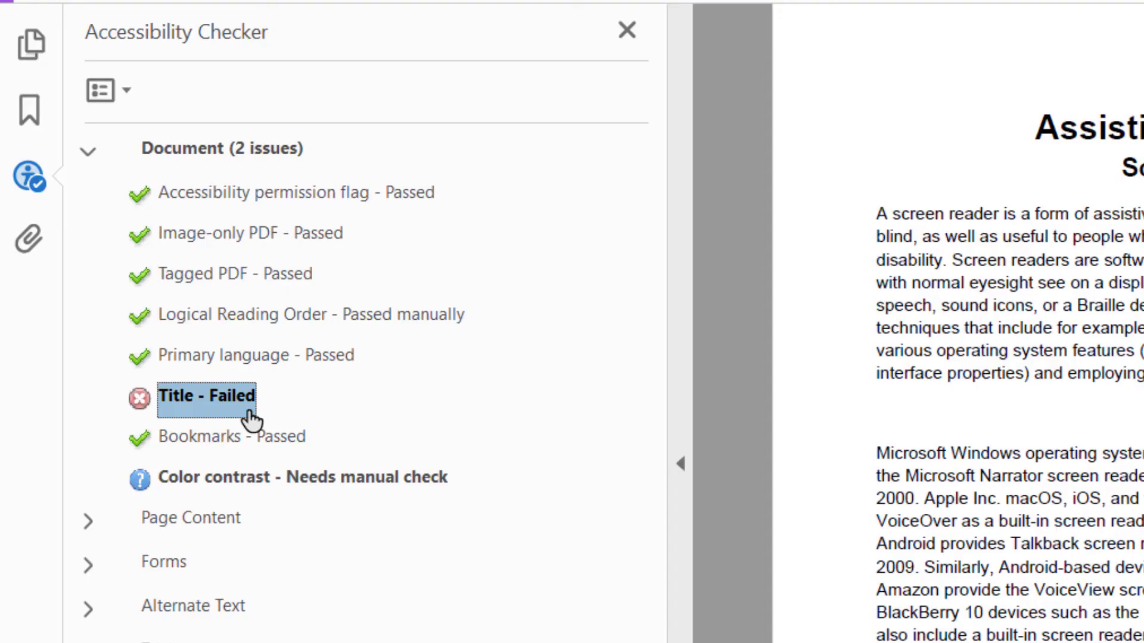
Fix the failed Title check and confirm the title 'Assistive Technology - Screen Readers' in Document Properties.
right_click(252, 418)
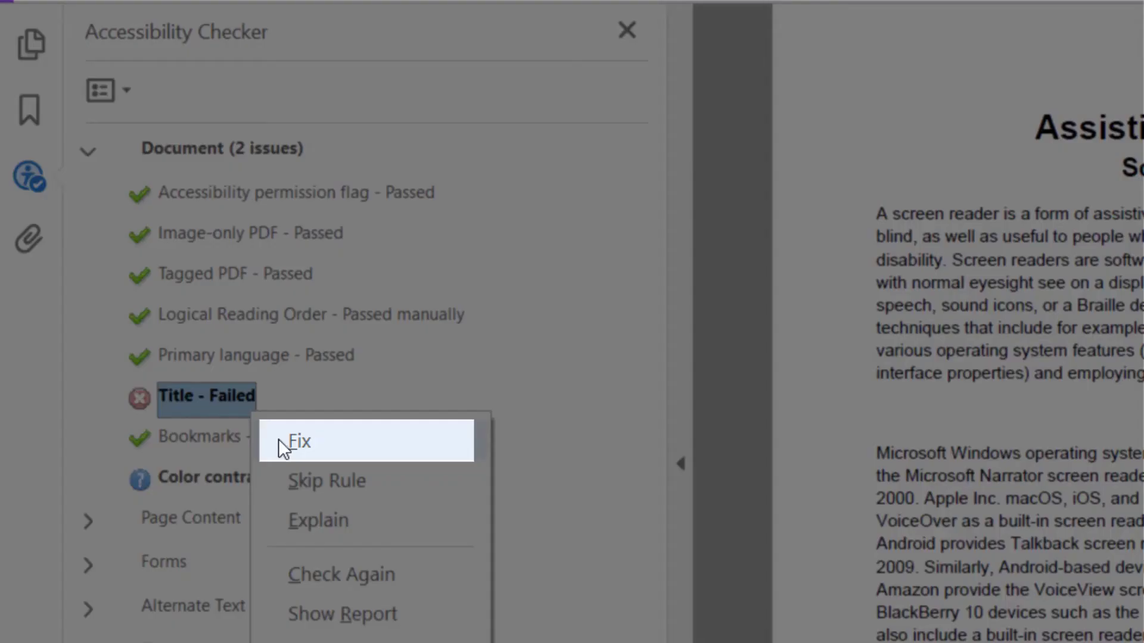
left_click(277, 439)
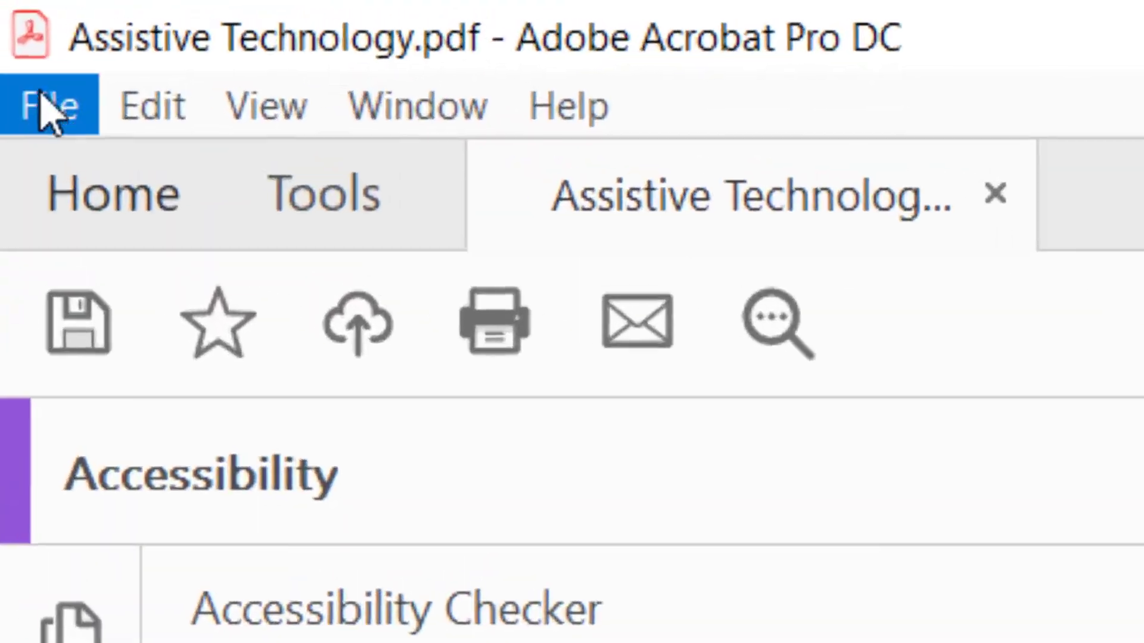
left_click(40, 99)
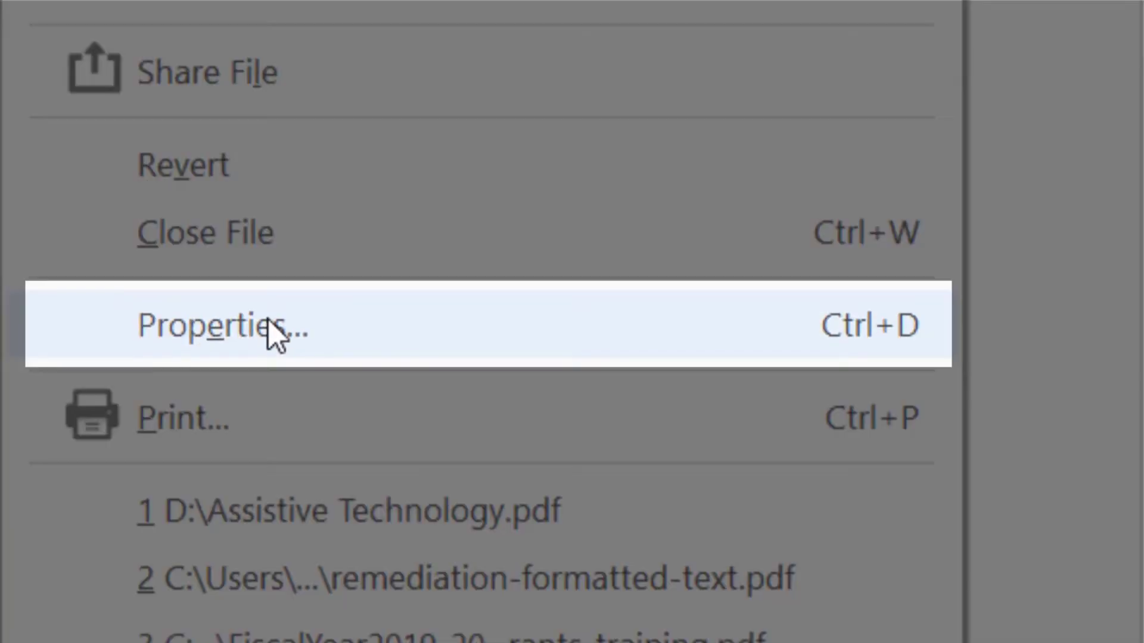
left_click(273, 332)
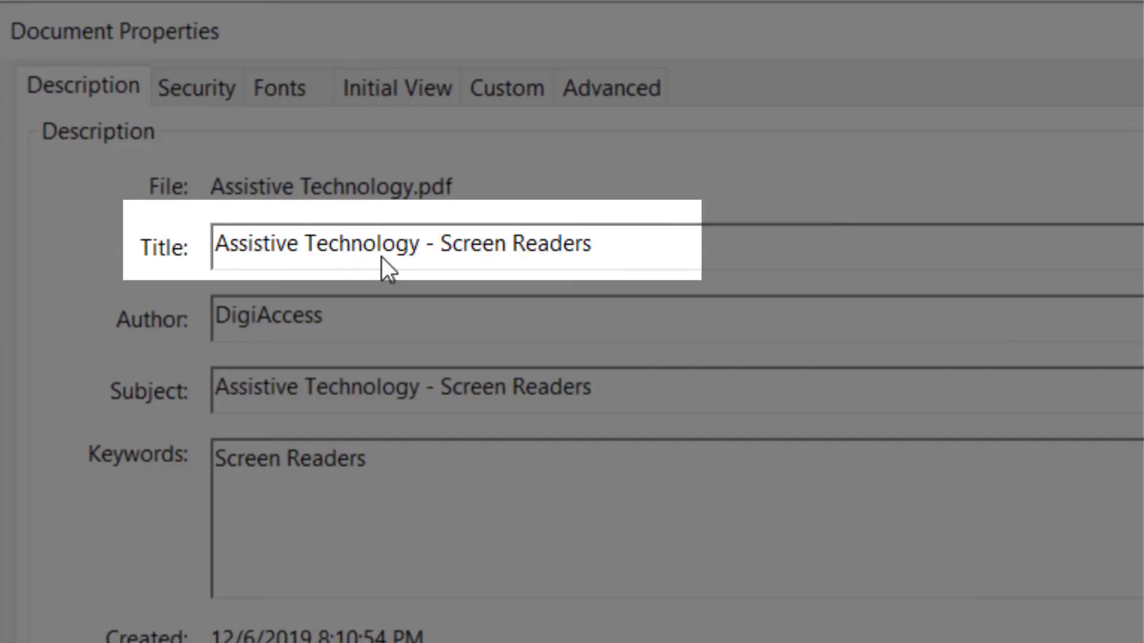
left_click(382, 255)
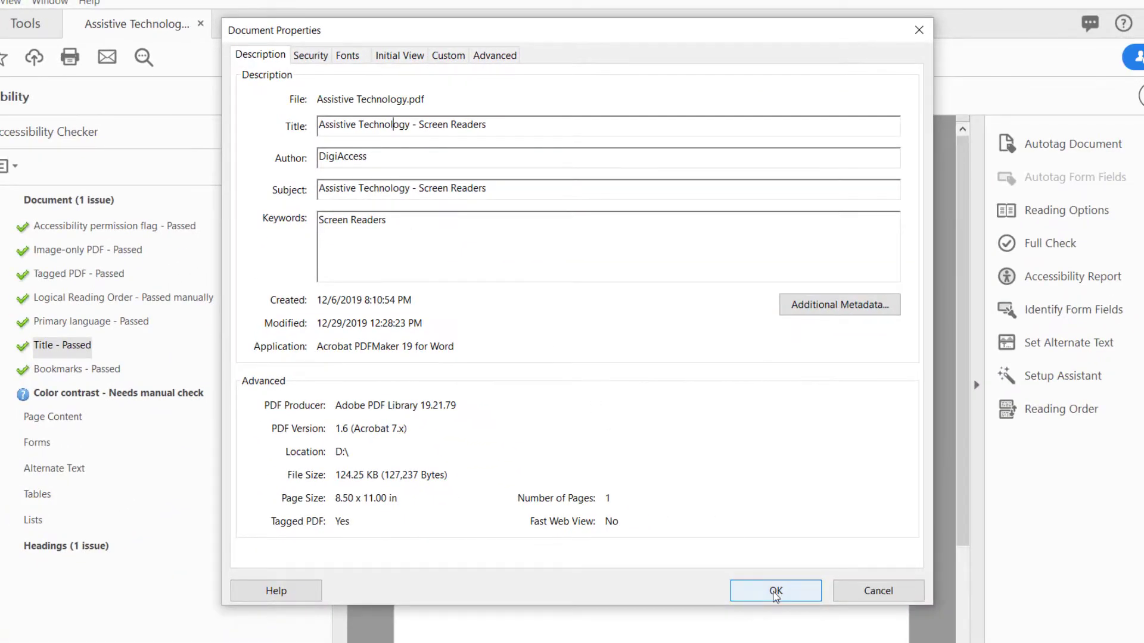
left_click(775, 592)
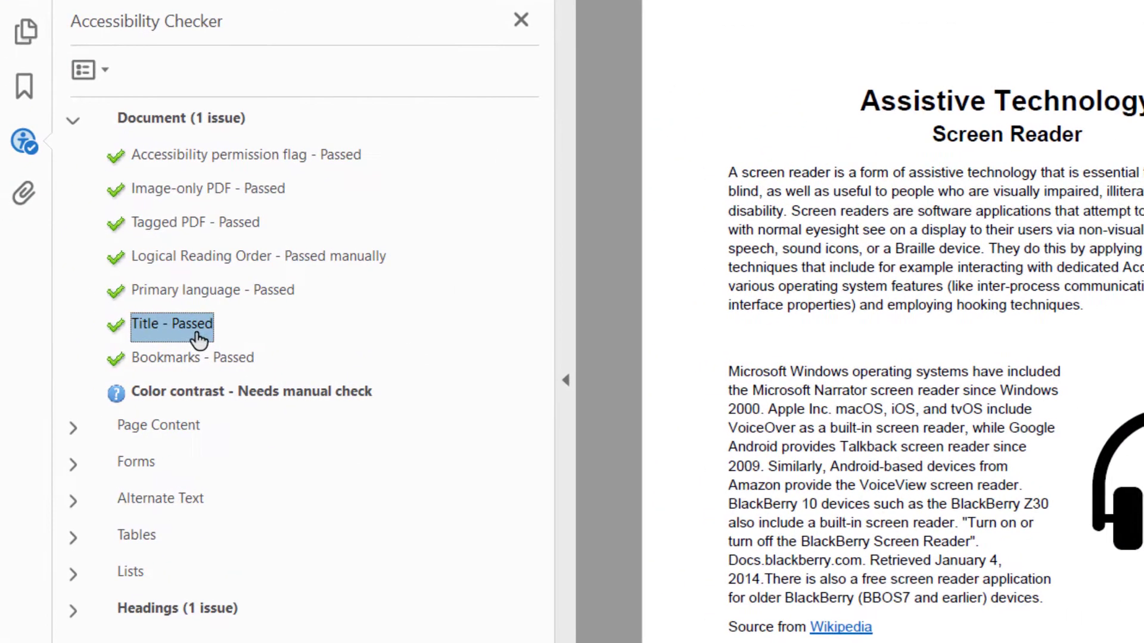
left_click(193, 393)
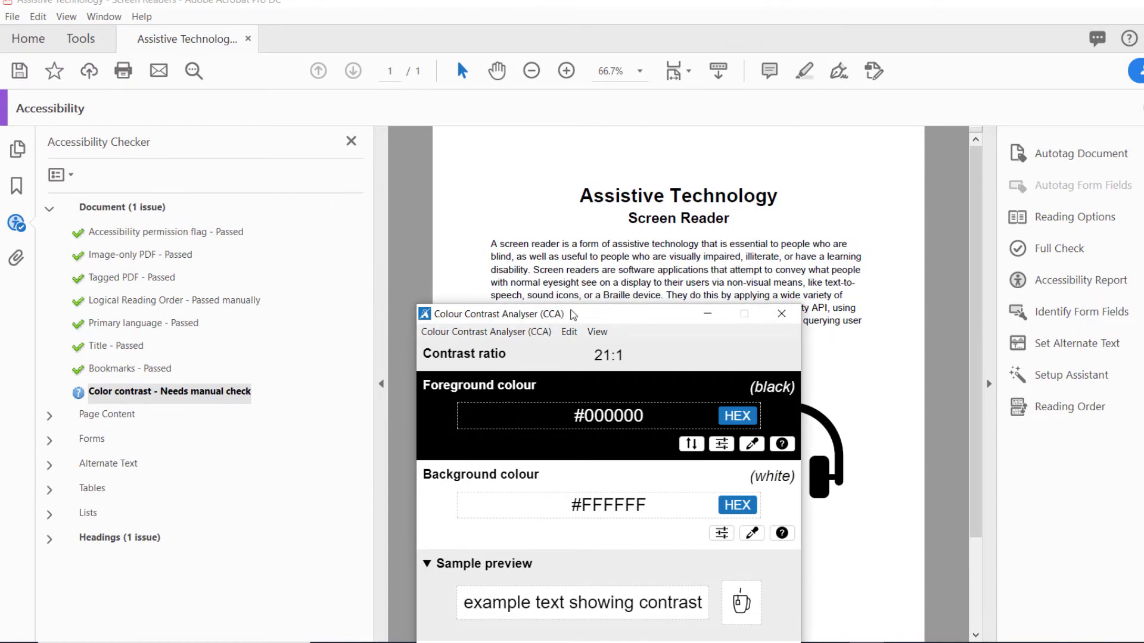
Confirm the 21:1 contrast result, close the analyser, and manually pass Color contrast.
left_click_drag(570, 314, 698, 111)
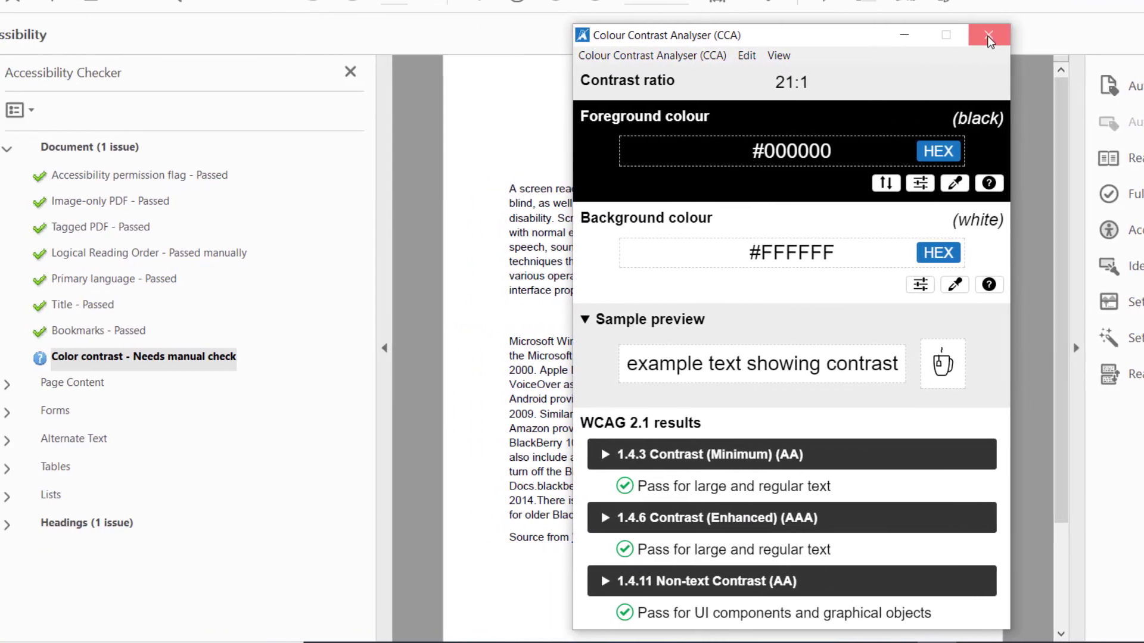
left_click(988, 36)
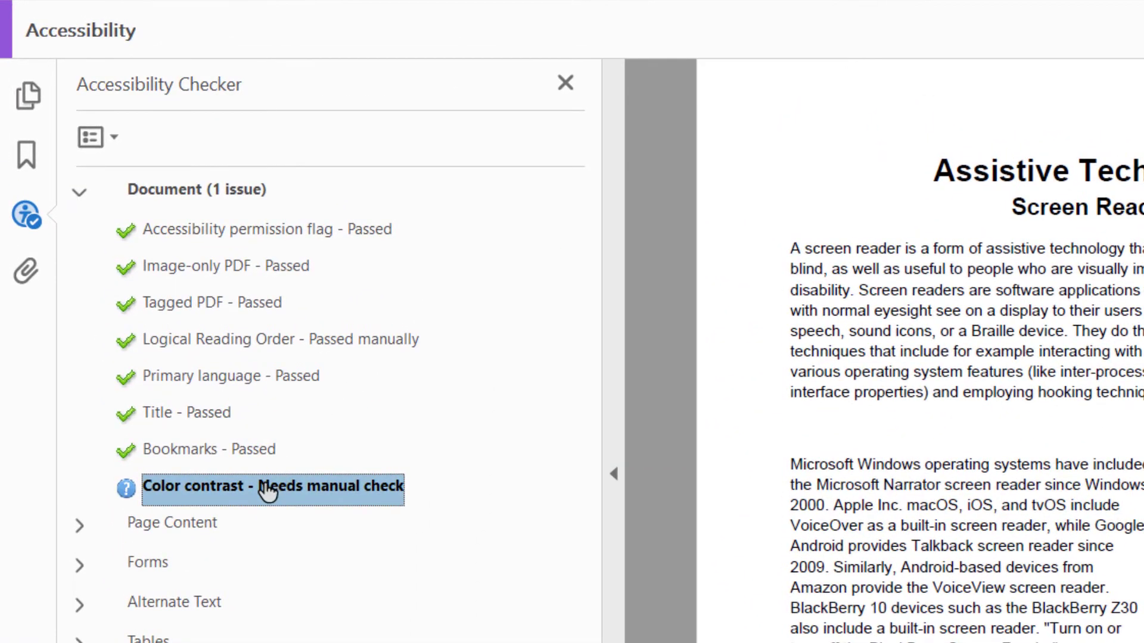
right_click(273, 485)
left_click(274, 501)
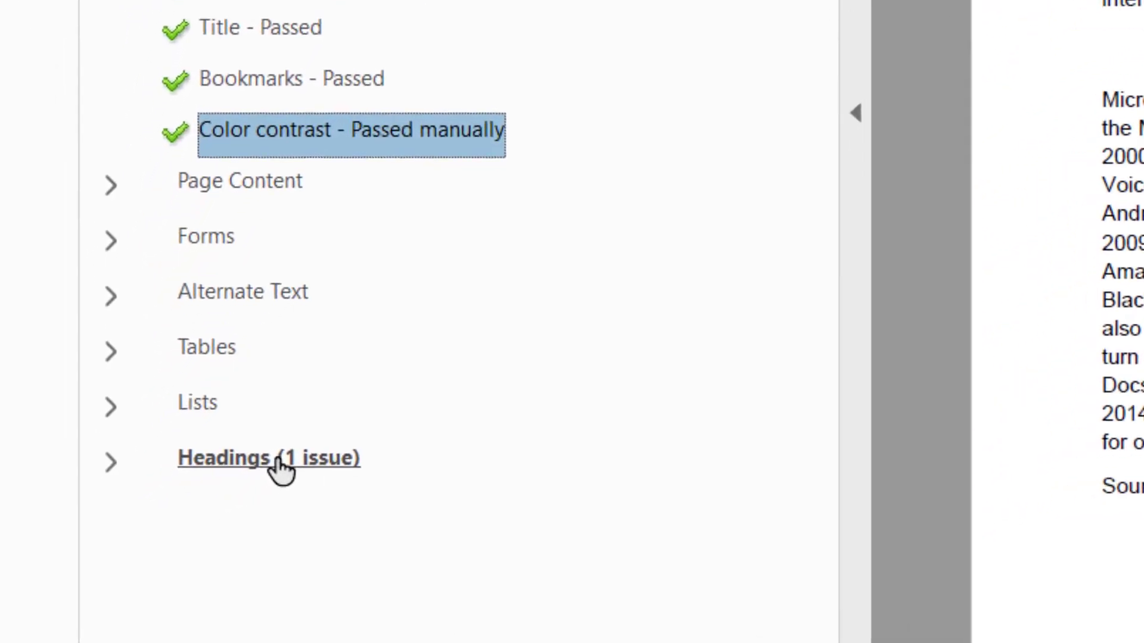
Expand Headings > Appropriate nesting and show failing Element 1 in the Tags panel.
left_click(215, 503)
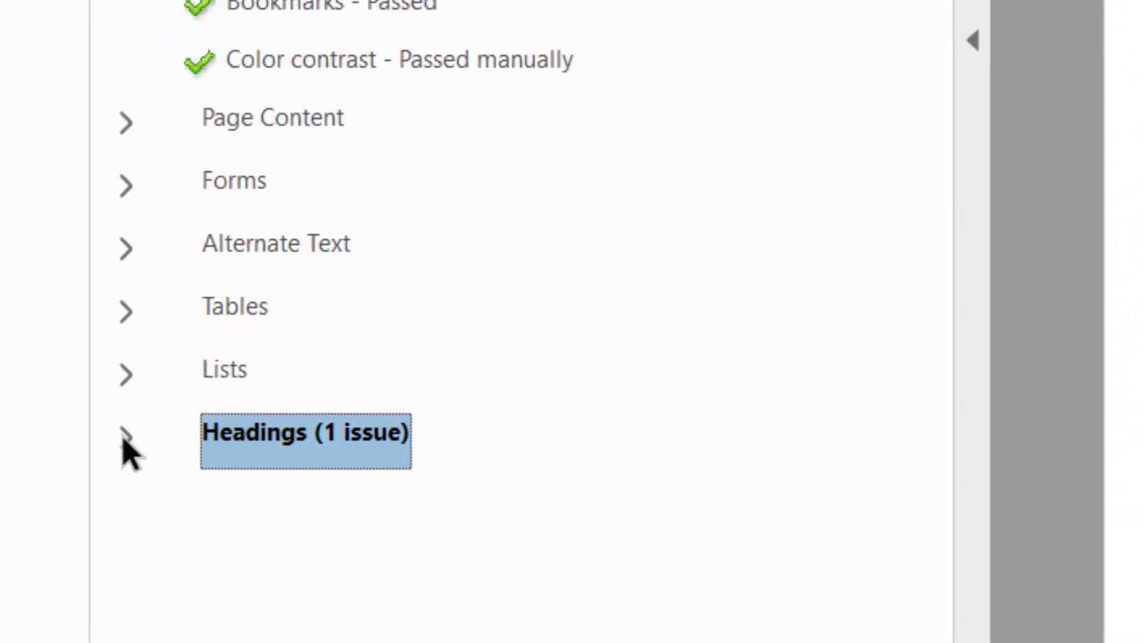
left_click(125, 438)
left_click(158, 503)
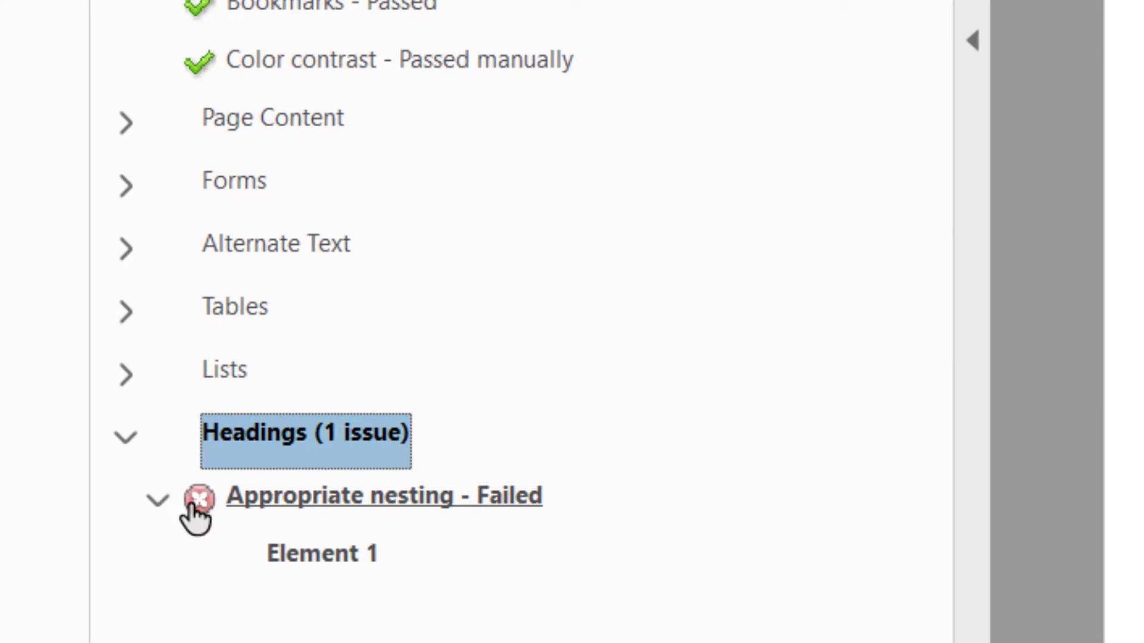
left_click(293, 520)
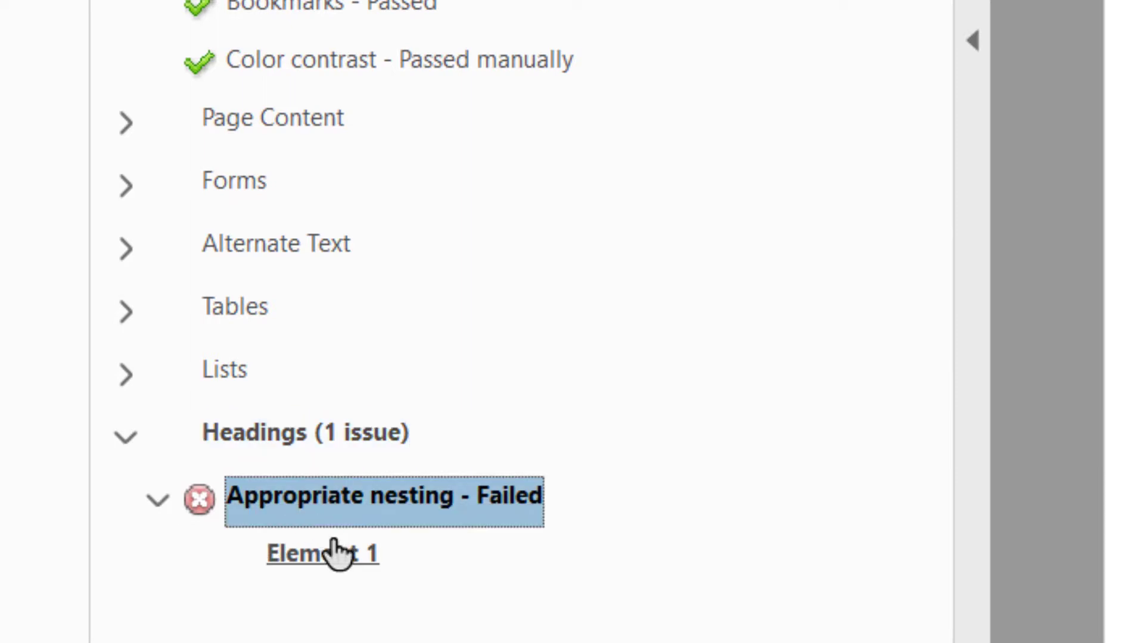
left_click(336, 561)
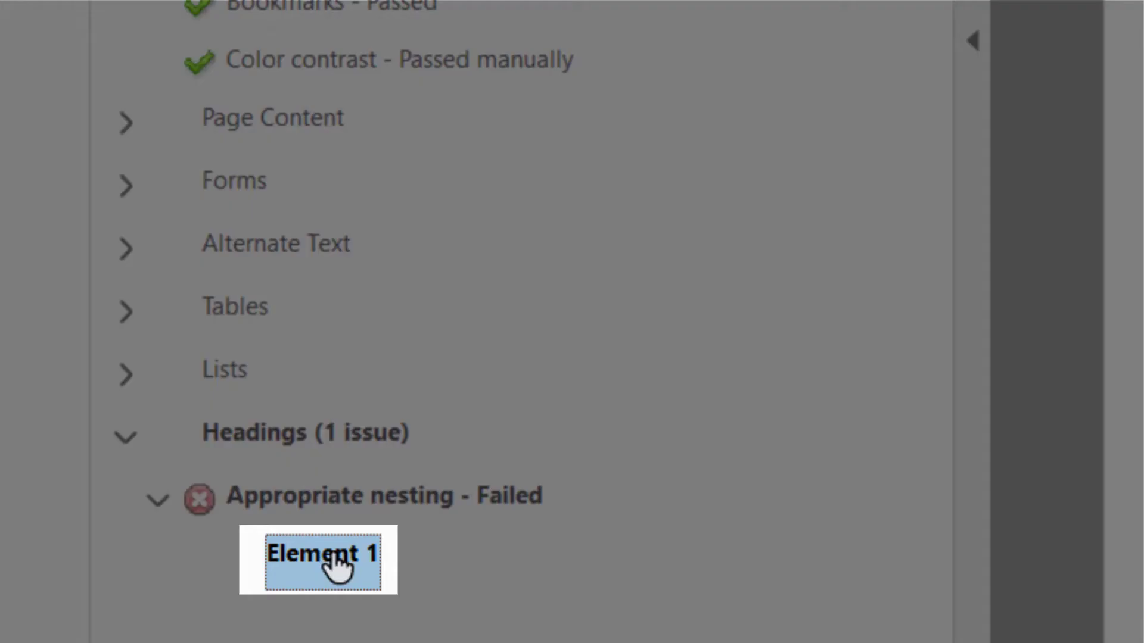
right_click(329, 559)
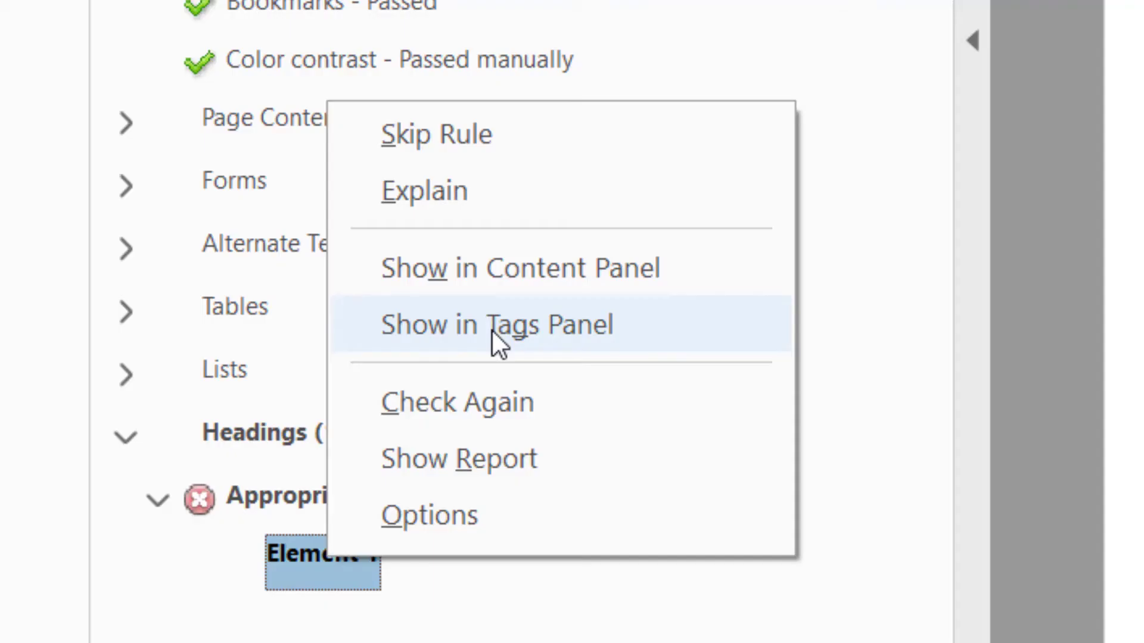
left_click(495, 333)
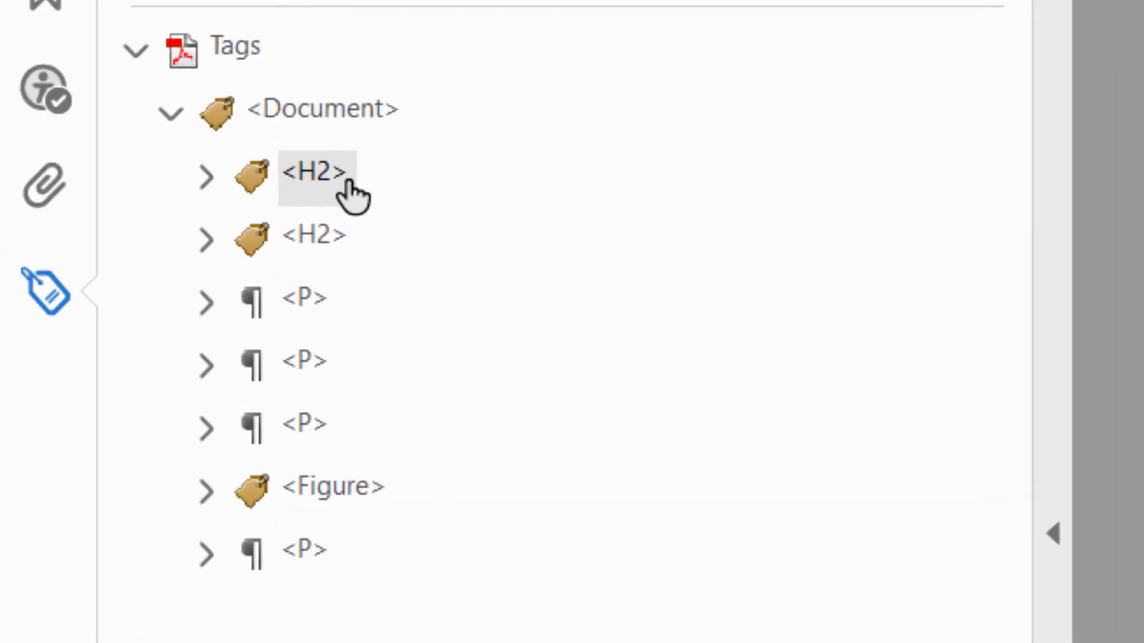
Select the first H2 tag, the 'Assistive Technology' title, and bring up its context menu.
left_click_drag(350, 192, 333, 246)
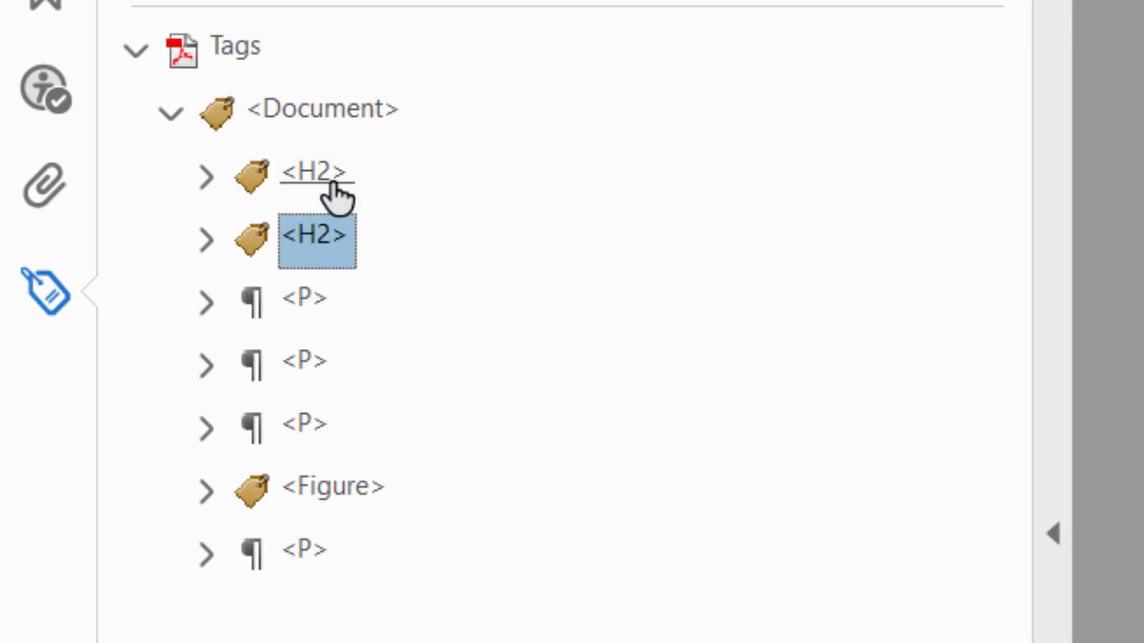
mouse_move(327, 208)
left_mouse_down()
mouse_move(324, 252)
mouse_move(308, 205)
left_mouse_up()
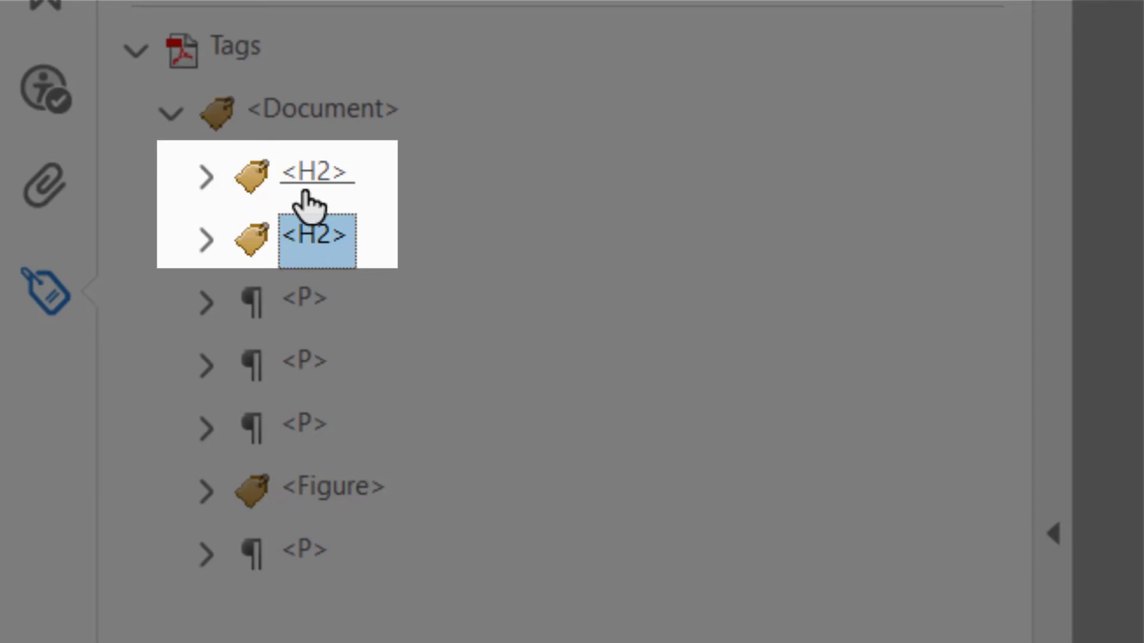
left_click_drag(309, 206, 314, 202)
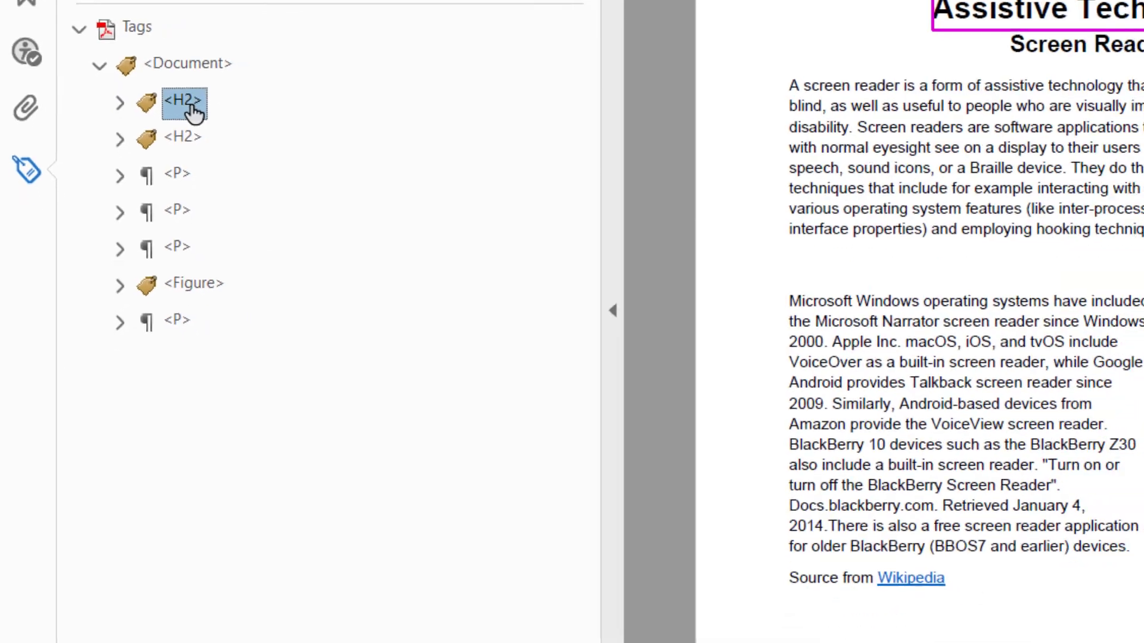
right_click(171, 94)
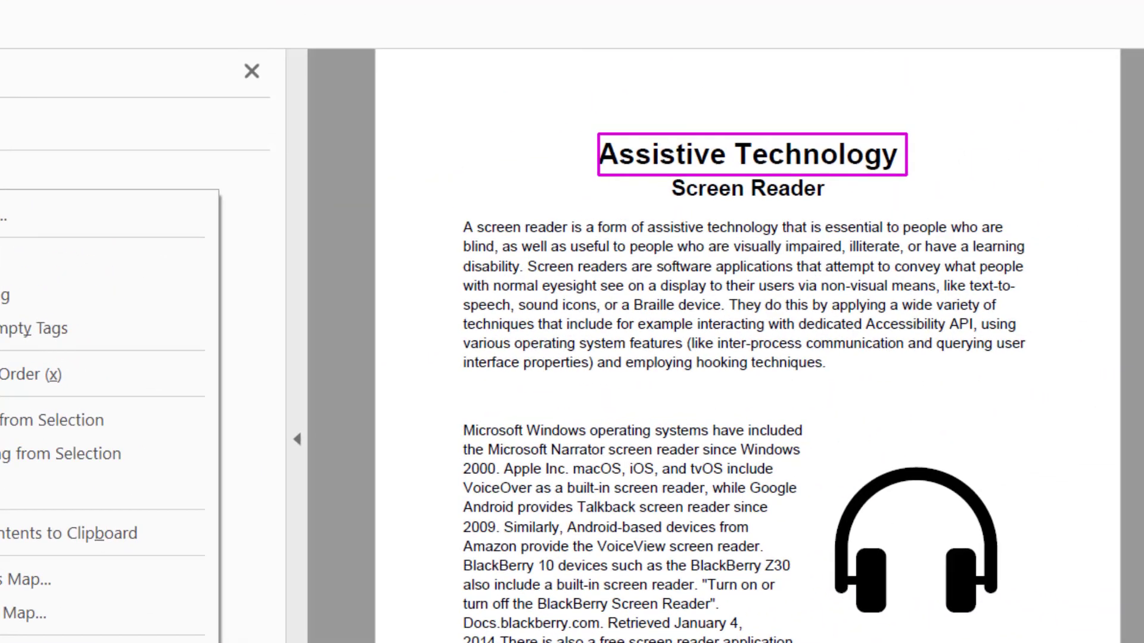
Change the title tag's type from Heading Level 2 to Heading Level 1 in Object Properties.
key("Escape")
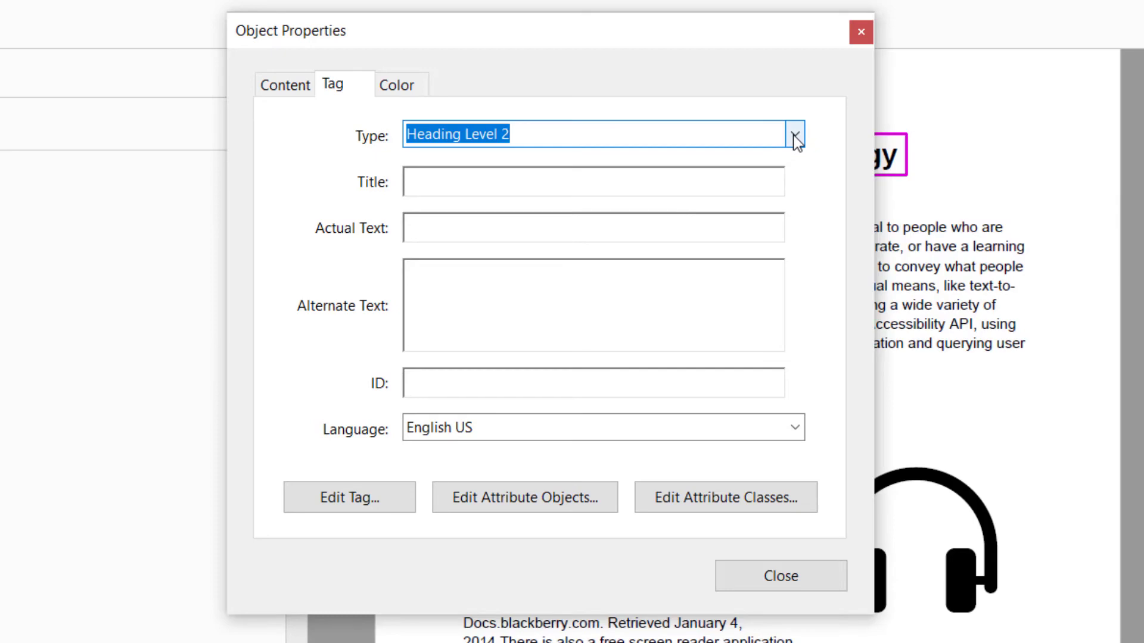
left_click(794, 136)
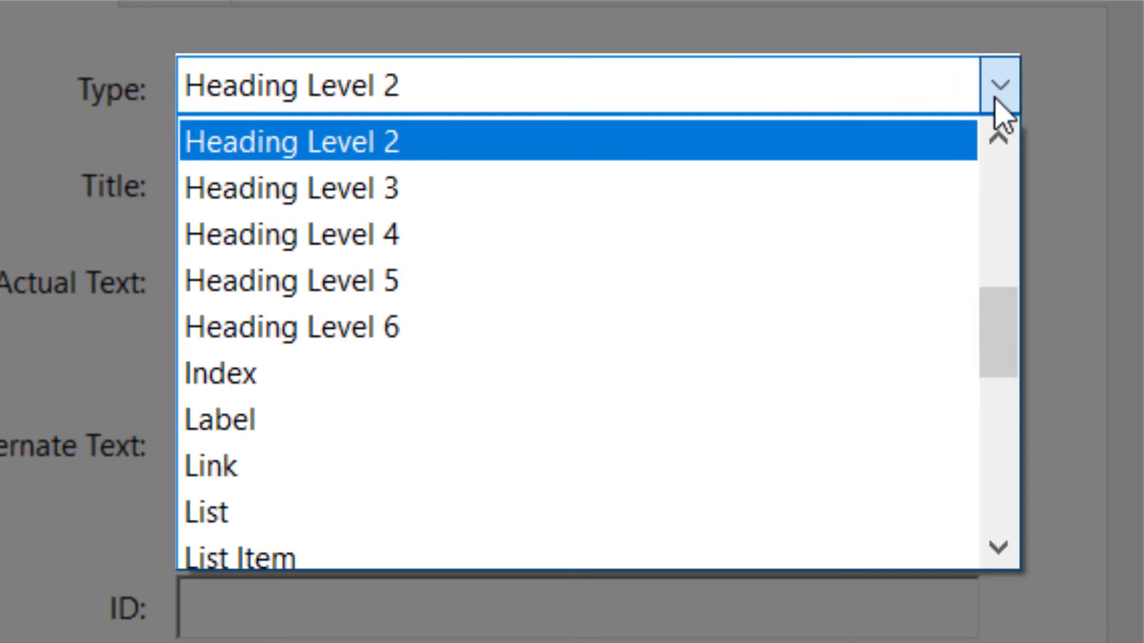
left_click(1001, 142)
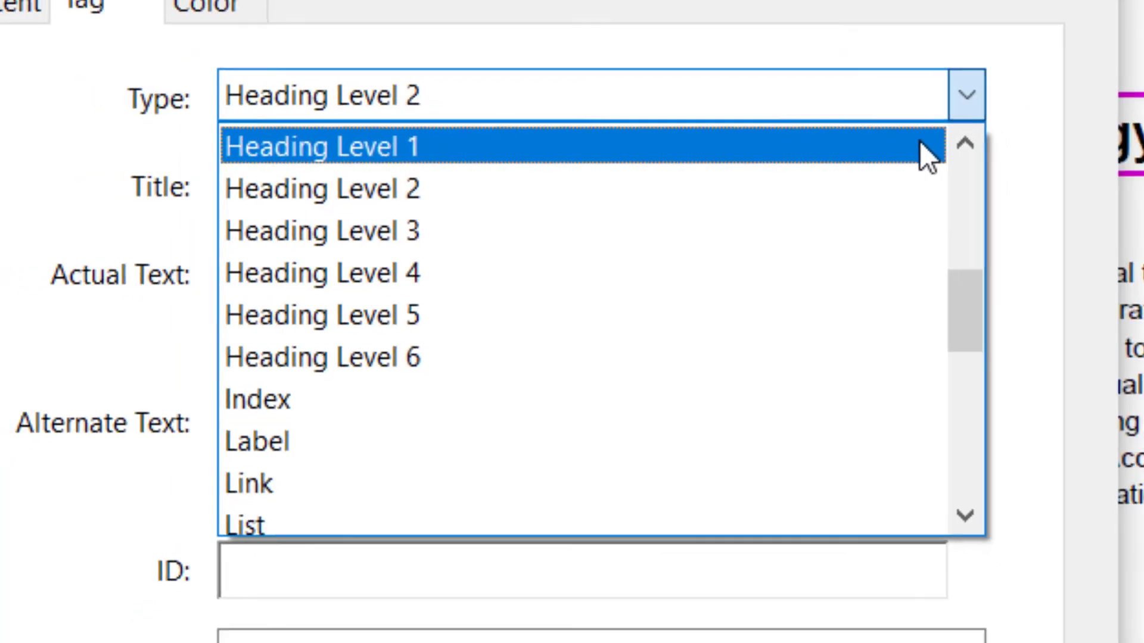
left_click(956, 146)
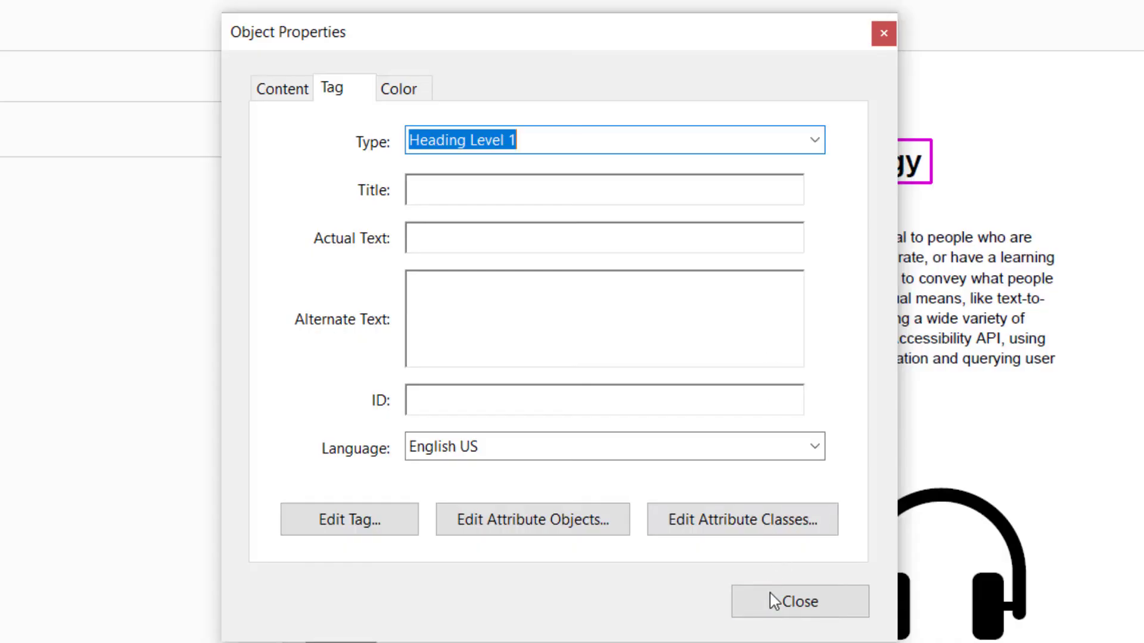
left_click(738, 600)
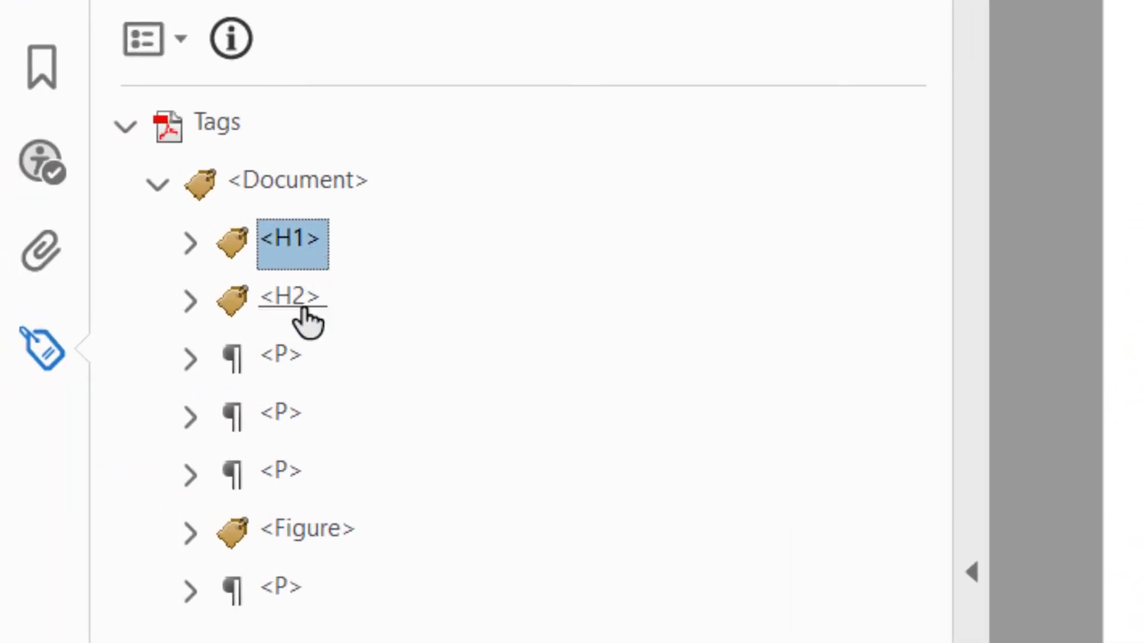
left_click(305, 310)
left_click(287, 252)
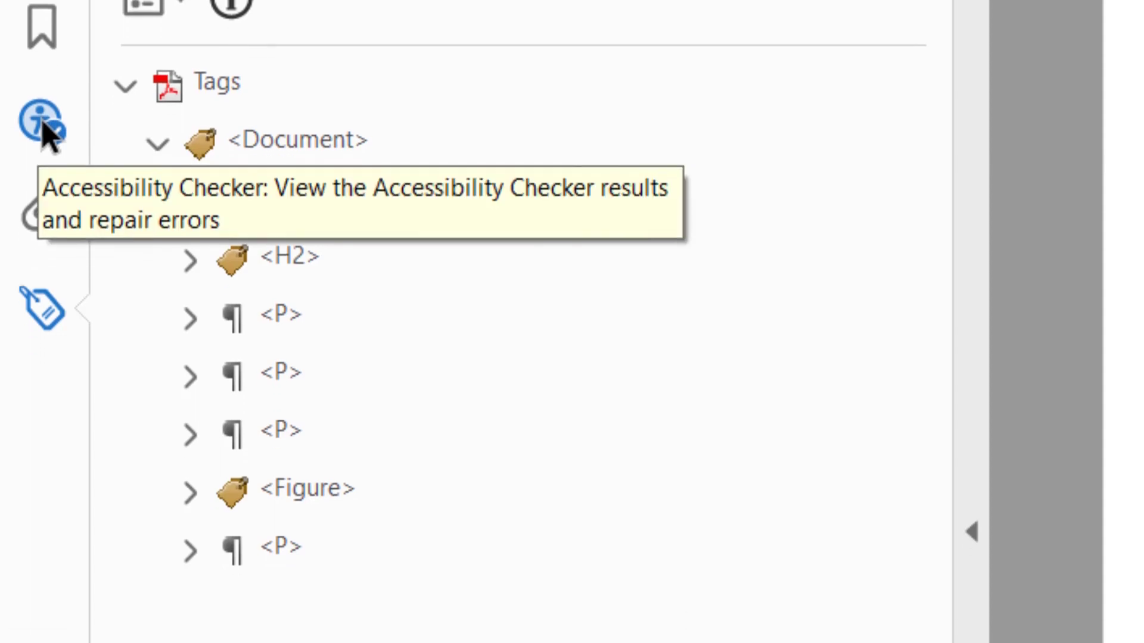
Recheck Appropriate nesting until it passes, then collapse Headings and close the checker pane.
left_click(43, 170)
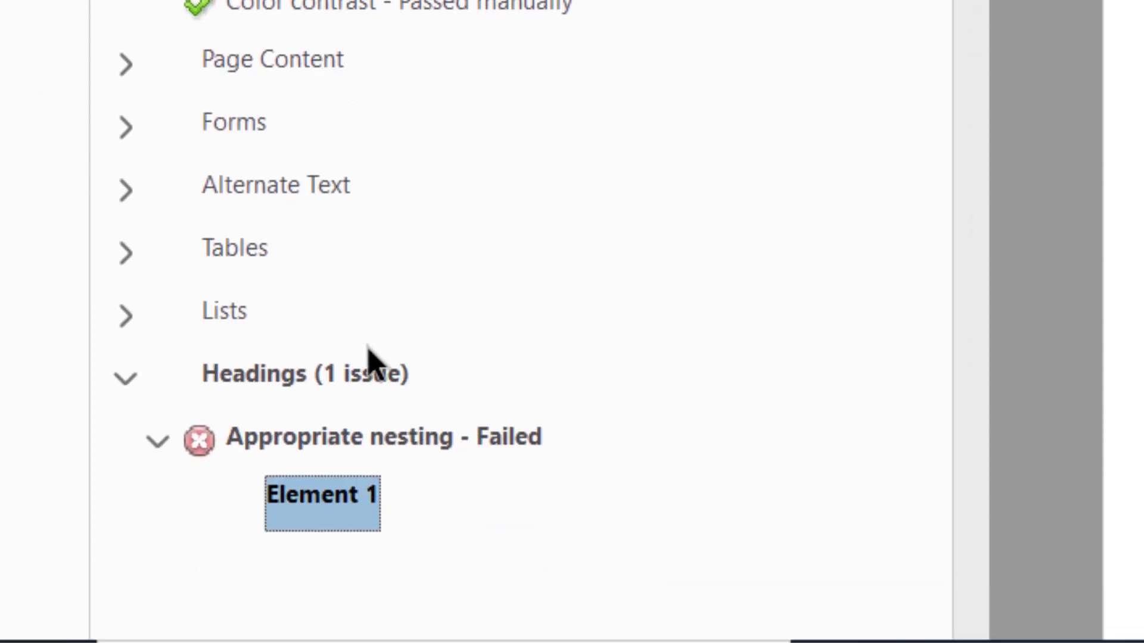
right_click(342, 446)
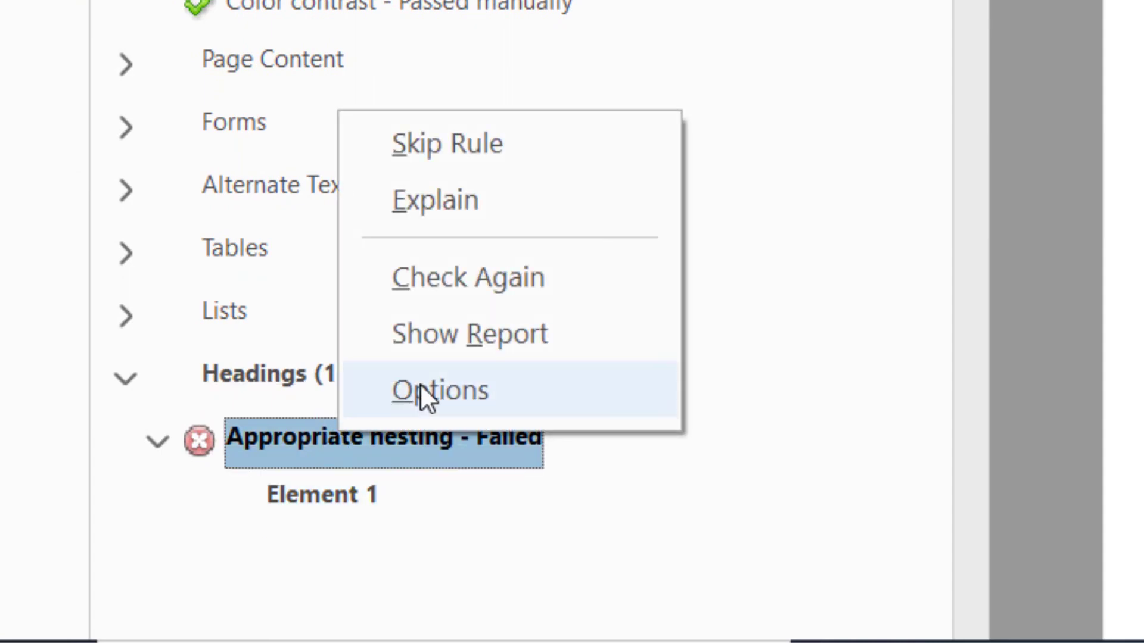
left_click(457, 299)
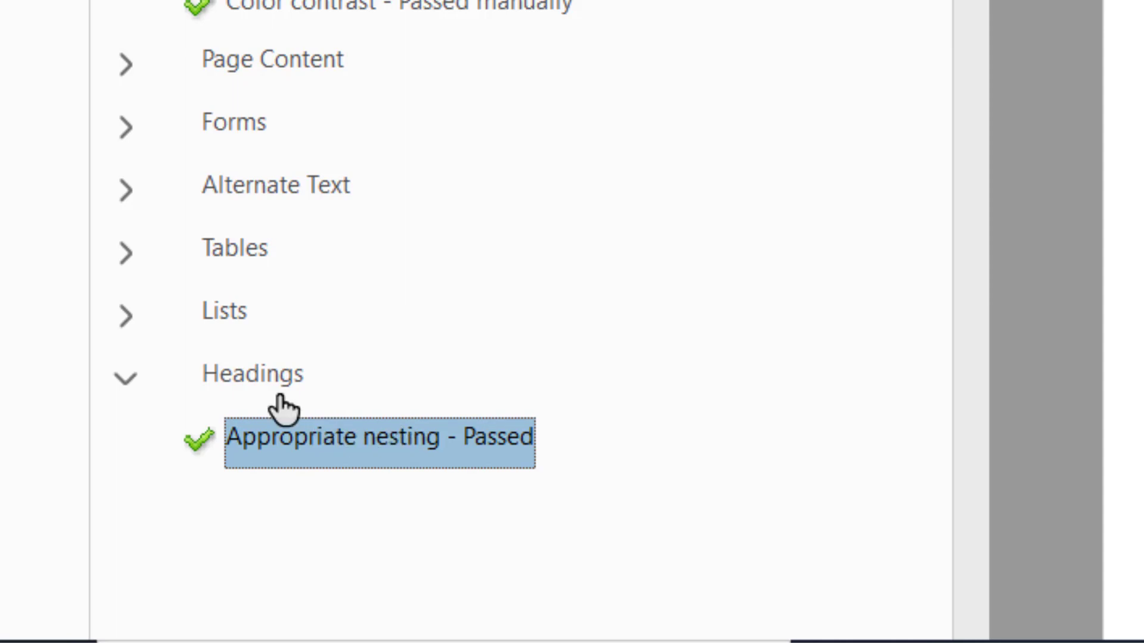
left_click(132, 381)
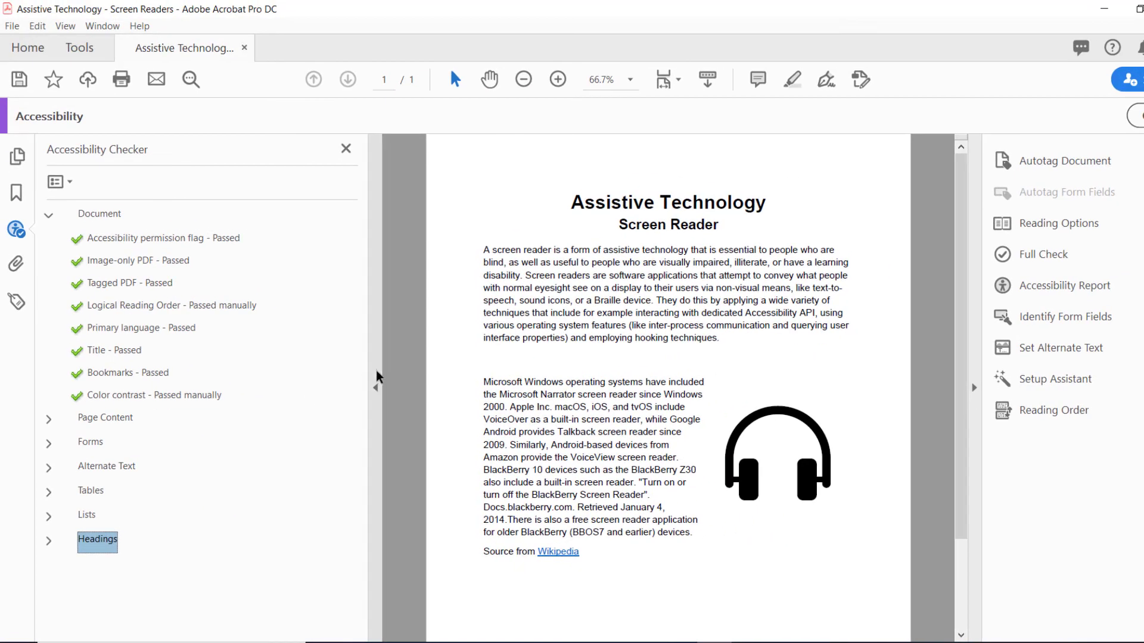
left_click(377, 379)
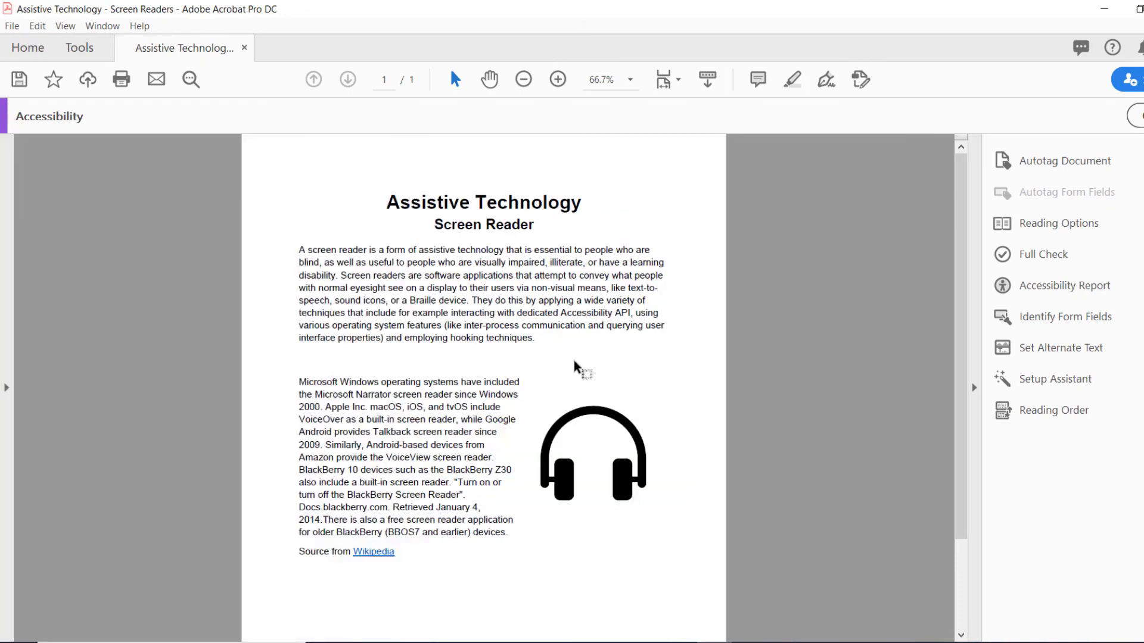